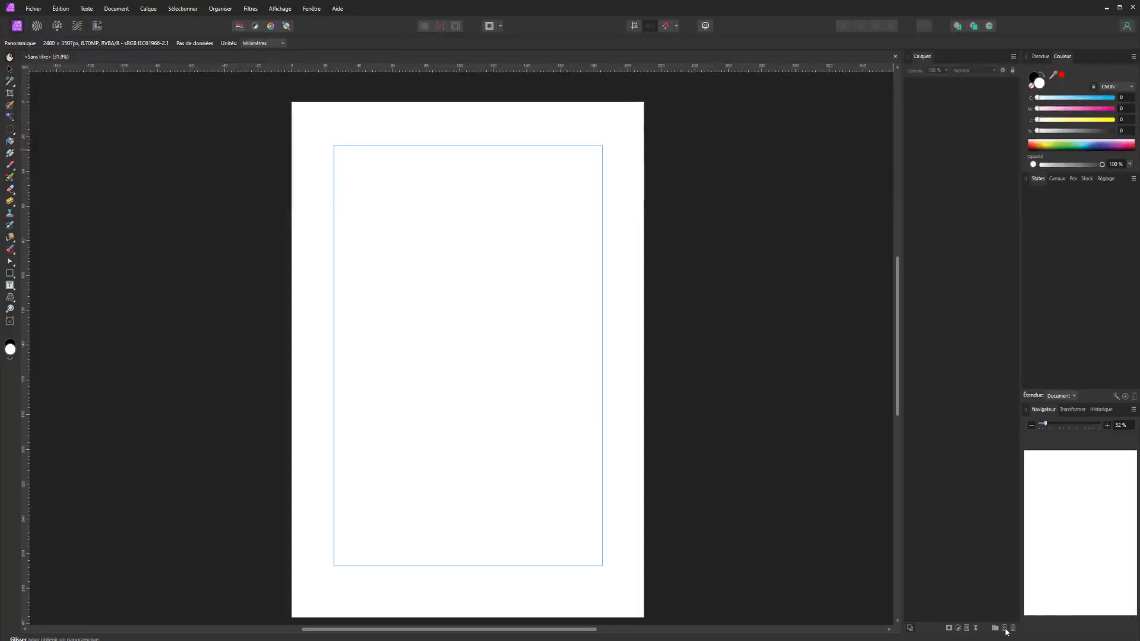
Step: Add six empty pixel layers to the blank document
left_click(1006, 630)
left_click(1005, 631)
left_click(1005, 631)
left_click(1006, 630)
left_click(1005, 630)
left_click(1005, 631)
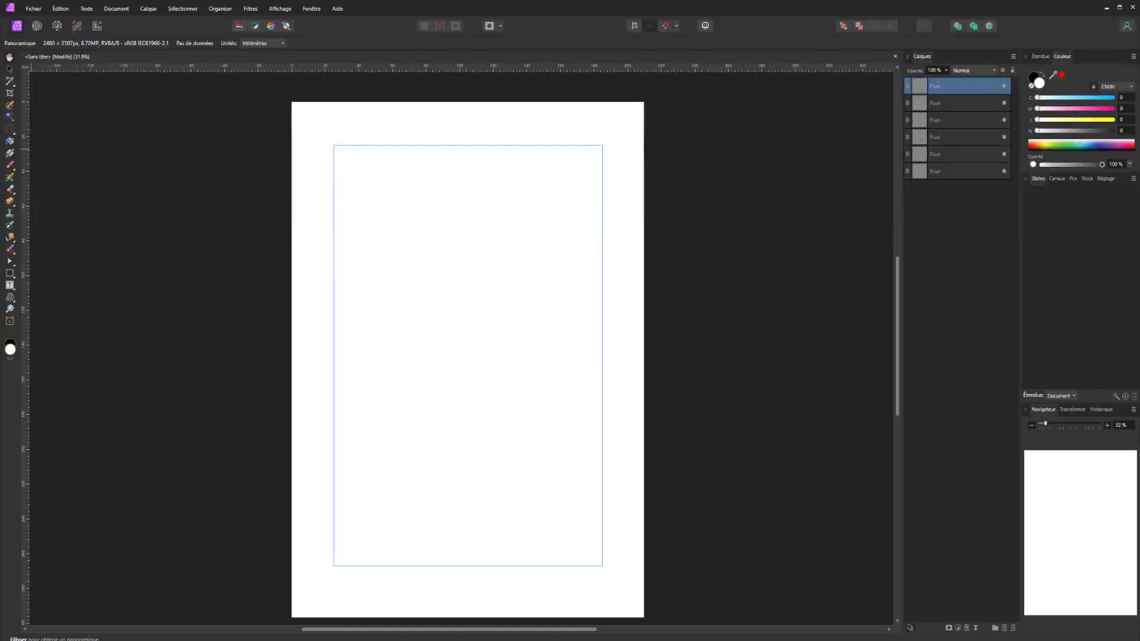
Step: Paint a large dark grey blob around the middle of the page on the top pixel layer with the Paint Brush
left_click(11, 164)
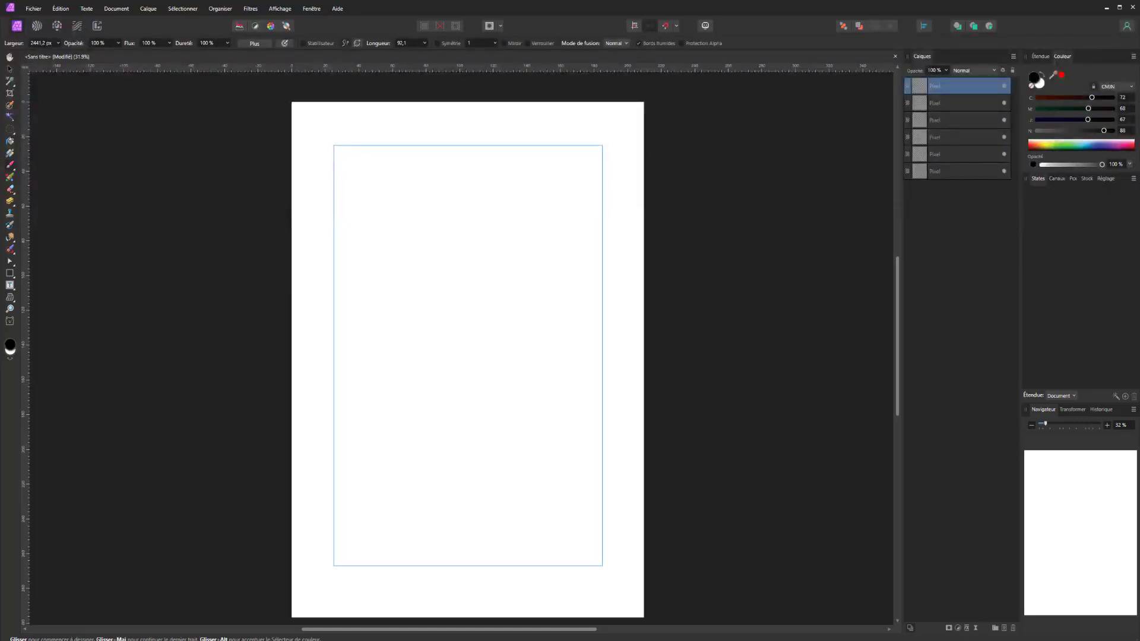
mouse_move(178, 109)
left_mouse_down()
mouse_move(261, 150)
mouse_move(349, 223)
mouse_move(346, 202)
mouse_move(468, 275)
mouse_move(465, 264)
mouse_move(238, 261)
left_mouse_up()
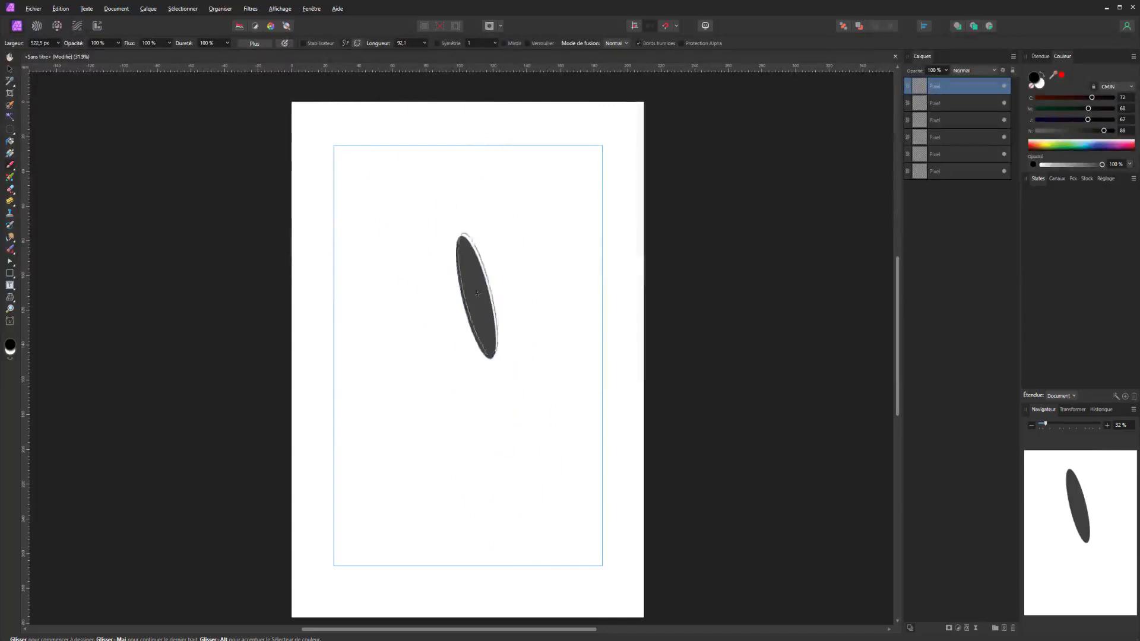
key("ctrl+z")
mouse_move(543, 326)
left_mouse_down()
mouse_move(468, 310)
mouse_move(517, 298)
mouse_move(441, 309)
mouse_move(412, 374)
mouse_move(509, 402)
mouse_move(491, 338)
mouse_move(482, 379)
mouse_move(484, 318)
mouse_move(448, 330)
mouse_move(524, 369)
mouse_move(474, 334)
mouse_move(466, 368)
left_mouse_up()
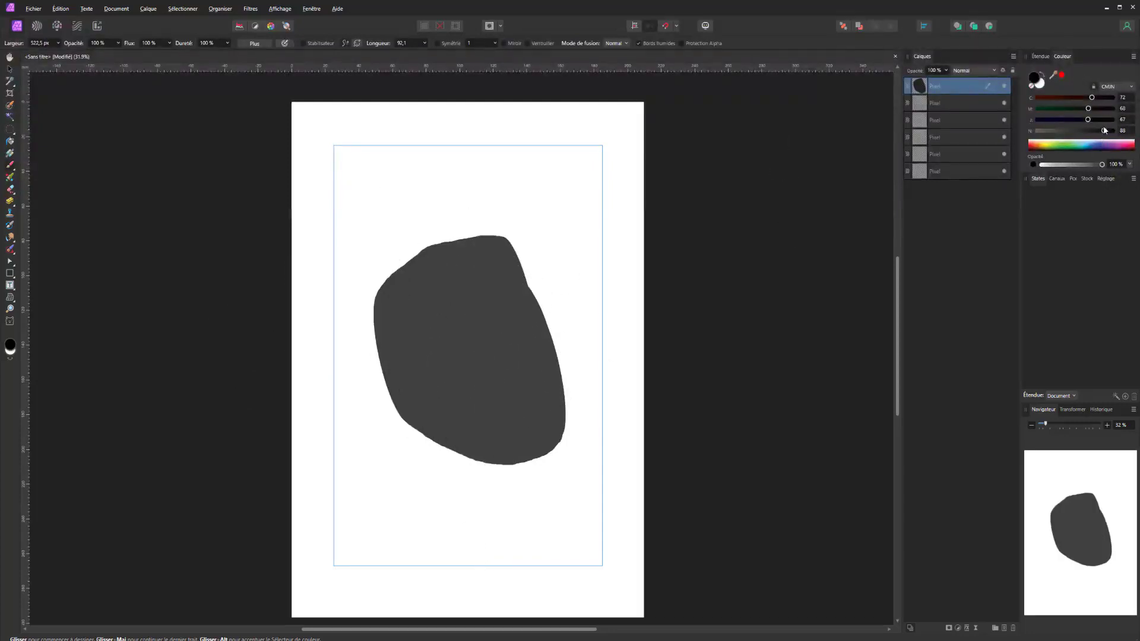
Step: Set the brush colour to pure black with all four CMYK values at 100
left_click_drag(1104, 131, 1133, 136)
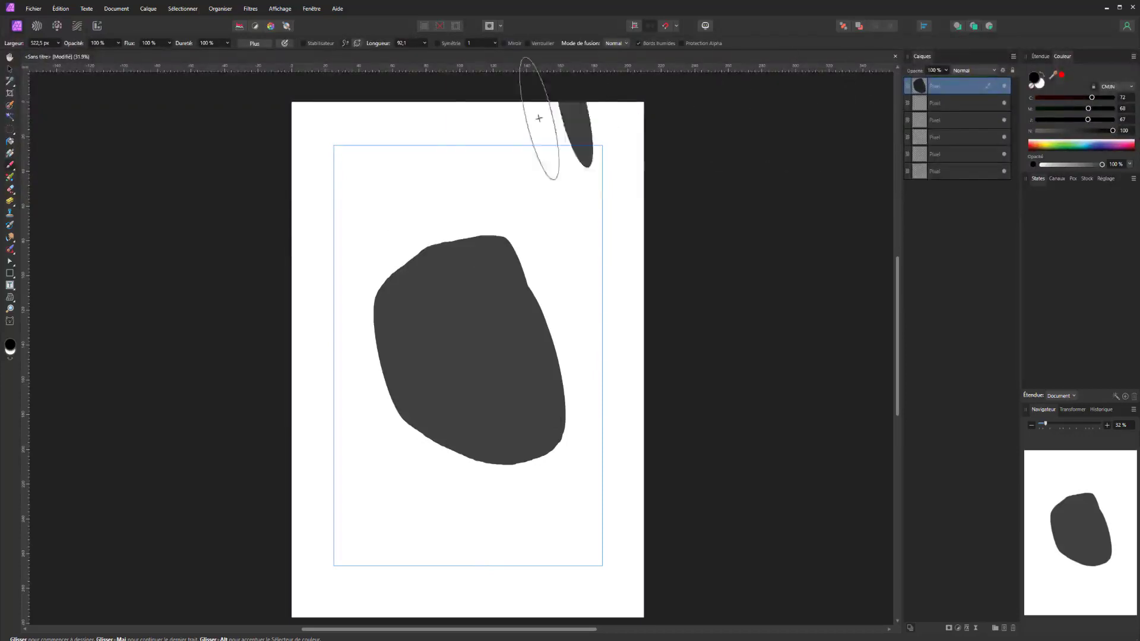
left_click_drag(1086, 117, 1122, 100)
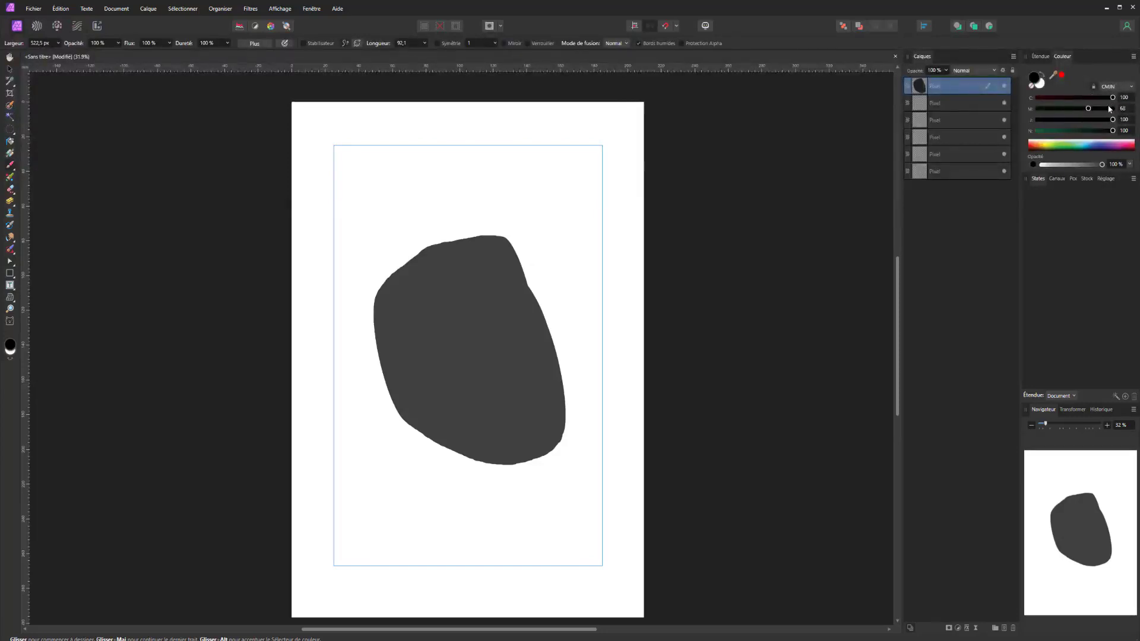
left_click_drag(1106, 109, 1137, 111)
Step: Turn off the brush's wet edges (Bords humides) and paint a solid black shape over the grey blob
left_click(376, 331)
left_click(655, 43)
mouse_move(479, 275)
left_mouse_down()
mouse_move(394, 280)
mouse_move(445, 306)
mouse_move(458, 293)
mouse_move(412, 280)
mouse_move(499, 326)
mouse_move(457, 364)
mouse_move(475, 608)
left_mouse_up()
key("ctrl+z")
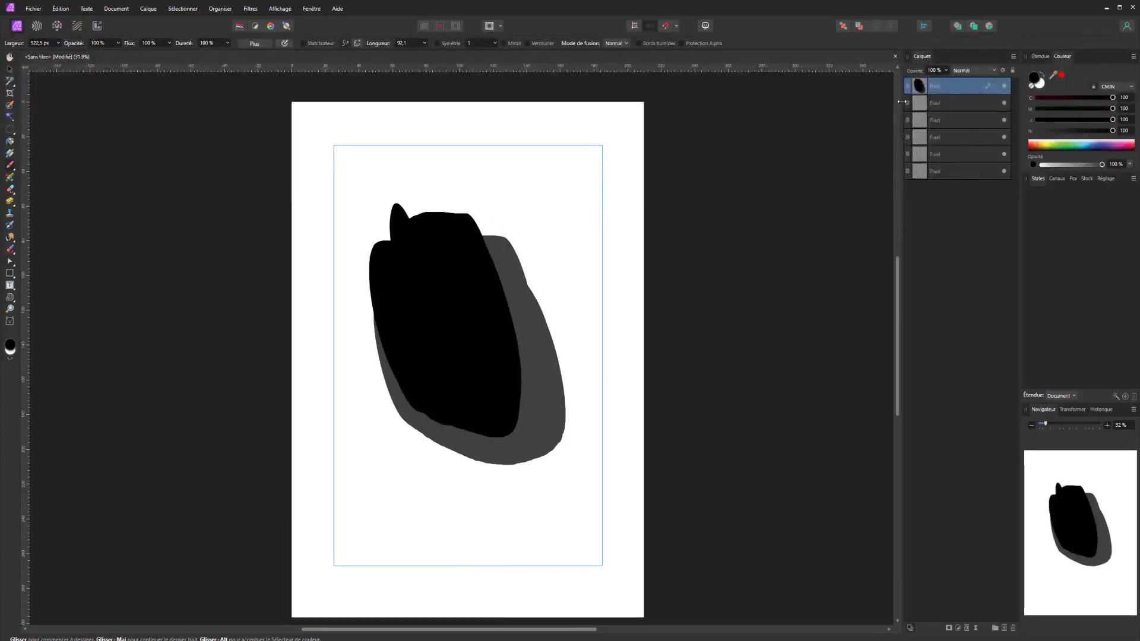
Step: Hide and show the painted top layer twice to check what it contains
left_click(1003, 87)
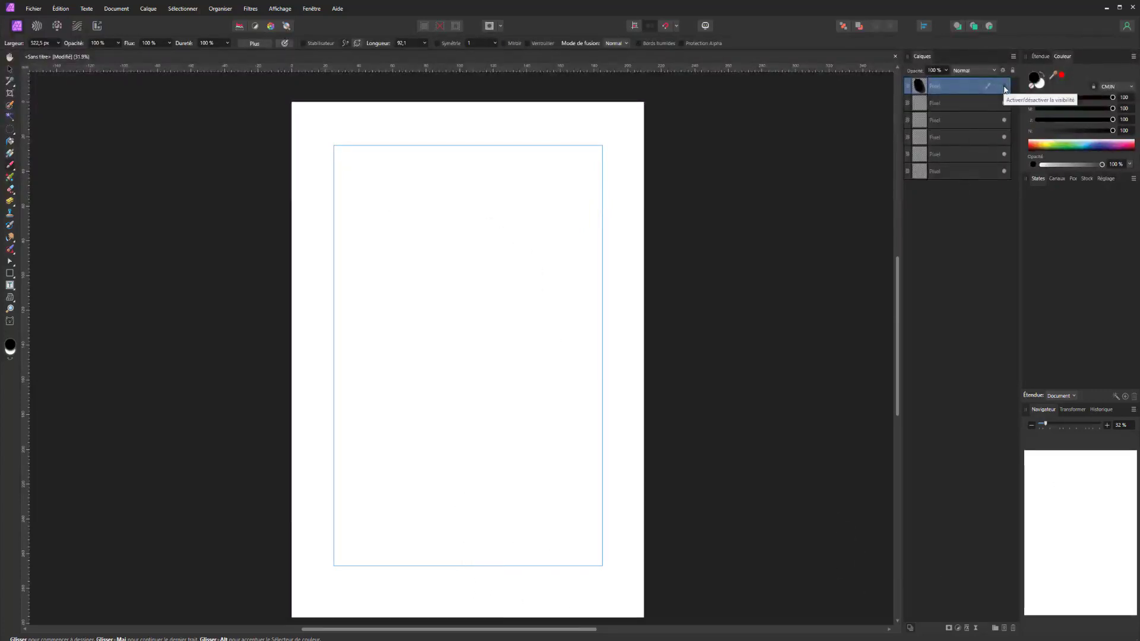
left_click(1004, 87)
left_click(1004, 87)
left_click(1004, 87)
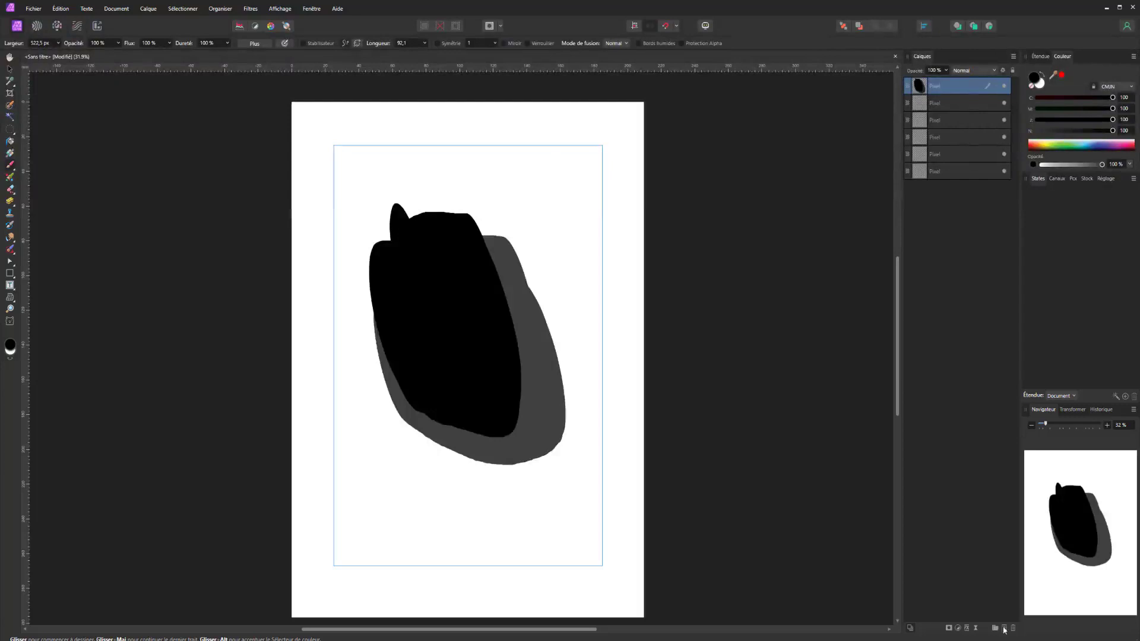
Step: Add a pixel layer on top and paint a large green shape (CMYK 57, 0, 84, 0) on it, checking its visibility
left_click(1004, 629)
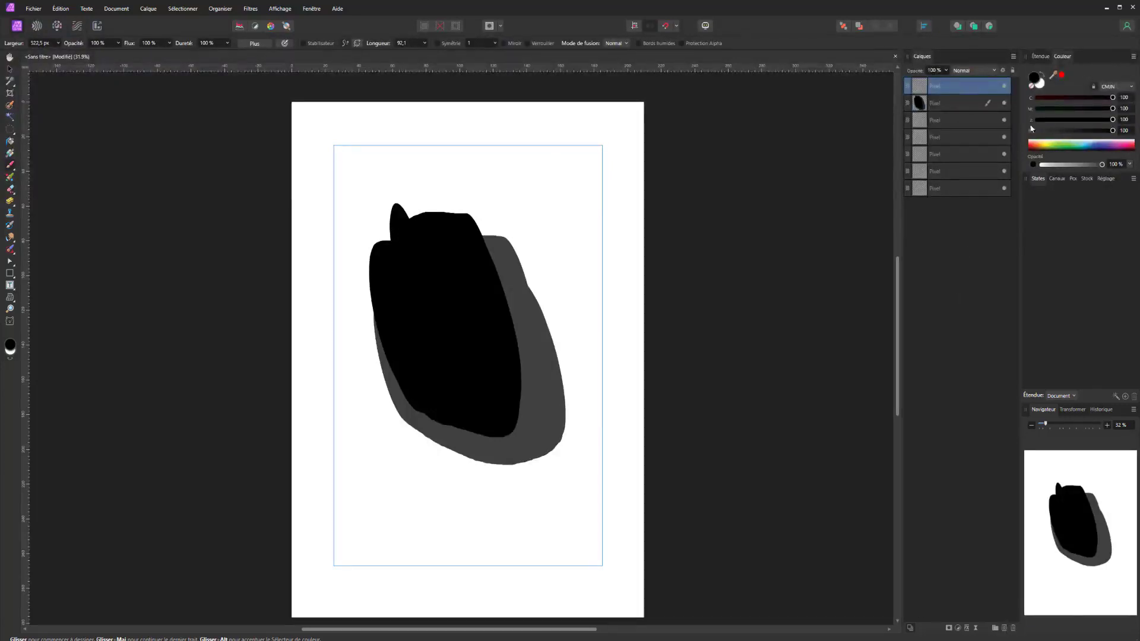
left_click(1066, 146)
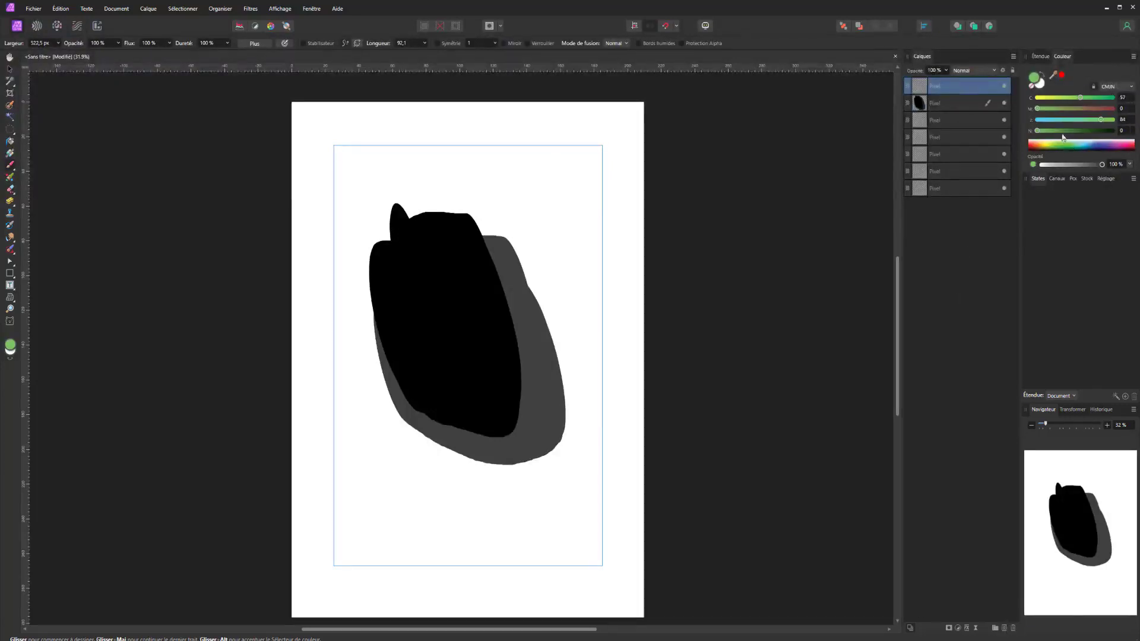
mouse_move(523, 196)
left_mouse_down()
mouse_move(493, 255)
mouse_move(481, 229)
mouse_move(396, 267)
mouse_move(489, 268)
mouse_move(400, 297)
mouse_move(491, 280)
mouse_move(449, 327)
mouse_move(472, 217)
left_mouse_up()
left_click(1004, 87)
left_click(1003, 87)
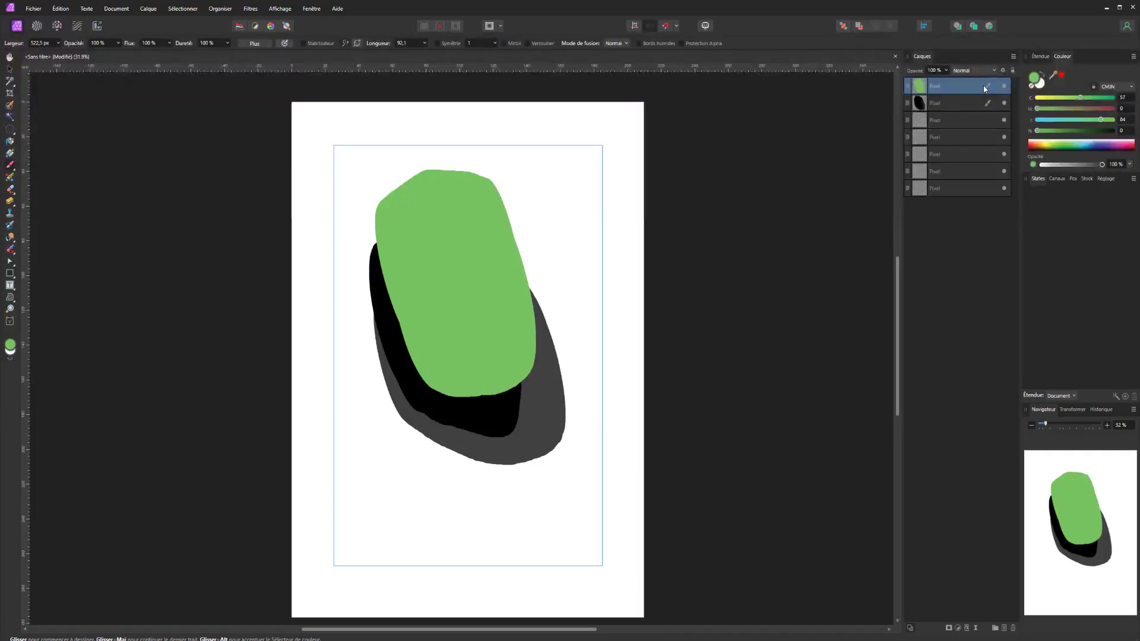
Step: Move the green layer beneath the black painted layer in the stack
double_click(984, 89)
left_click(945, 103, "shift")
mouse_move(944, 101)
left_mouse_down()
mouse_move(946, 84)
mouse_move(943, 110)
left_mouse_up()
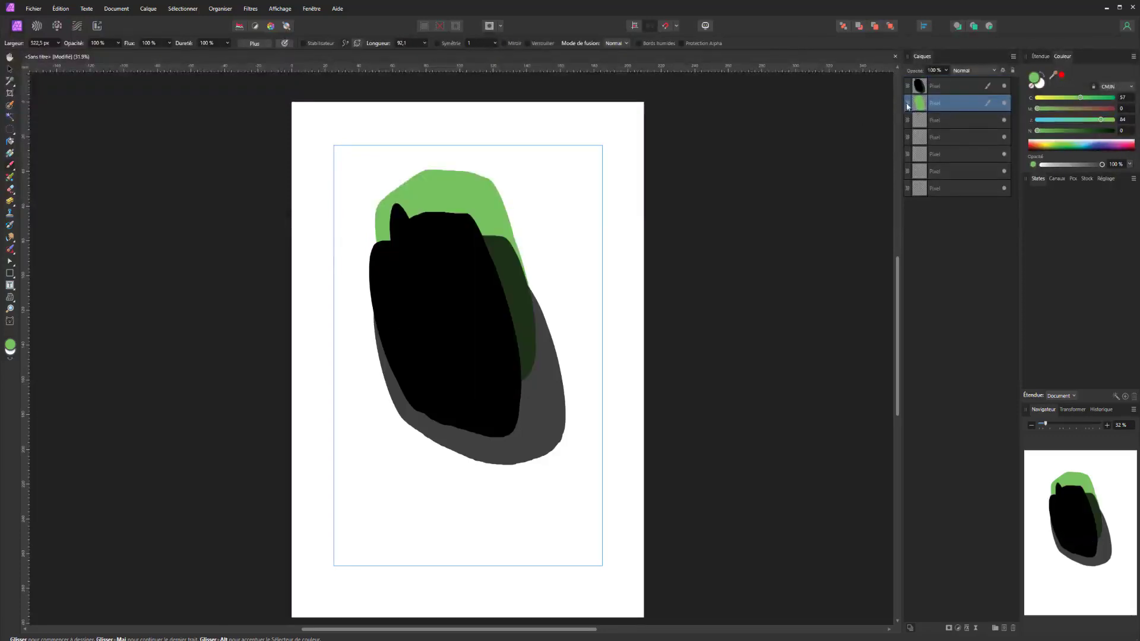
Step: Select the black painted layer and toggle its visibility to examine the green layer beneath it
left_click(911, 92)
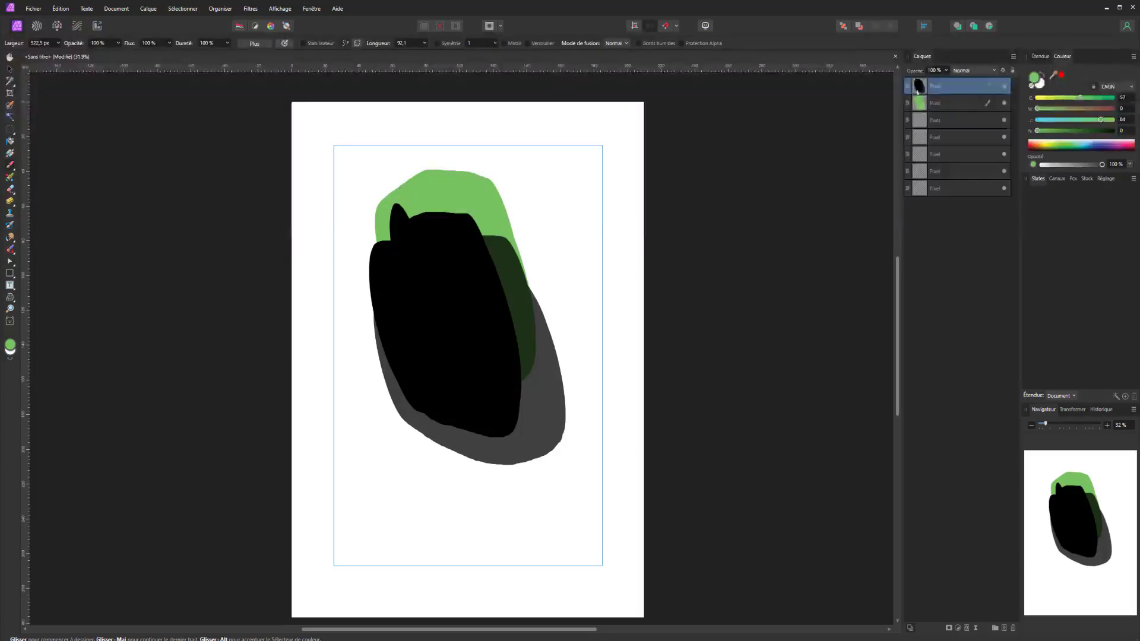
left_click(1004, 86)
left_click(1004, 86)
left_click(1004, 86)
left_click(1004, 87)
Step: Add a pixel layer on top and paint a large orange-red shape diagonally across the page
left_click(1012, 629)
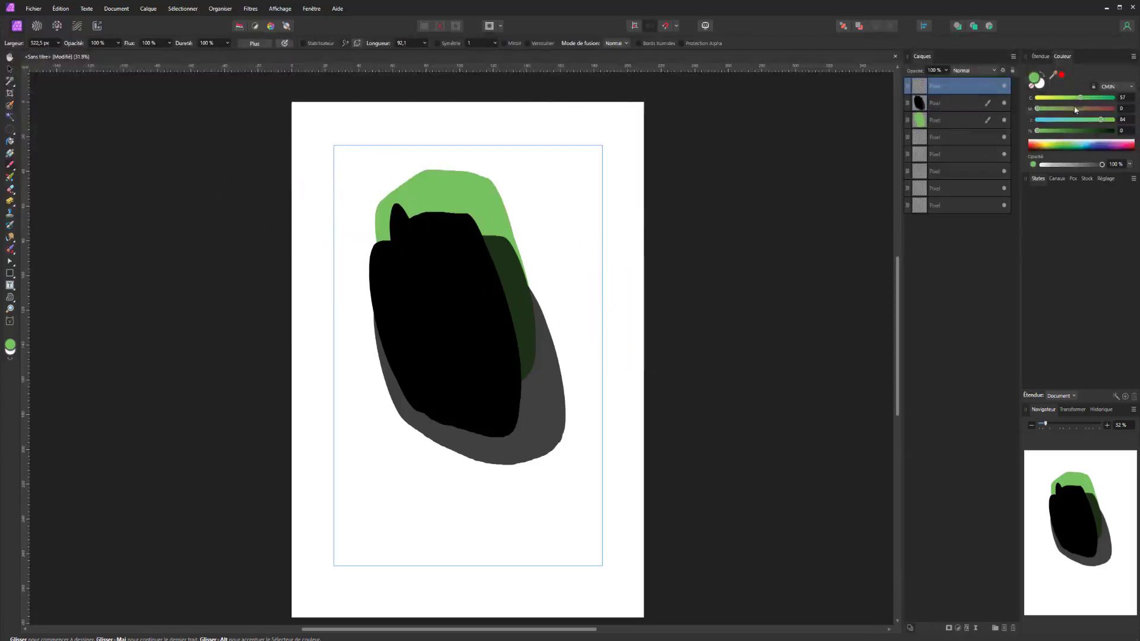
left_click(1038, 143)
mouse_move(469, 276)
left_mouse_down()
mouse_move(491, 247)
mouse_move(407, 219)
mouse_move(393, 241)
mouse_move(447, 277)
mouse_move(452, 244)
mouse_move(407, 273)
mouse_move(455, 331)
mouse_move(473, 281)
mouse_move(446, 326)
mouse_move(499, 341)
mouse_move(487, 354)
mouse_move(597, 452)
mouse_move(467, 461)
mouse_move(493, 452)
left_mouse_up()
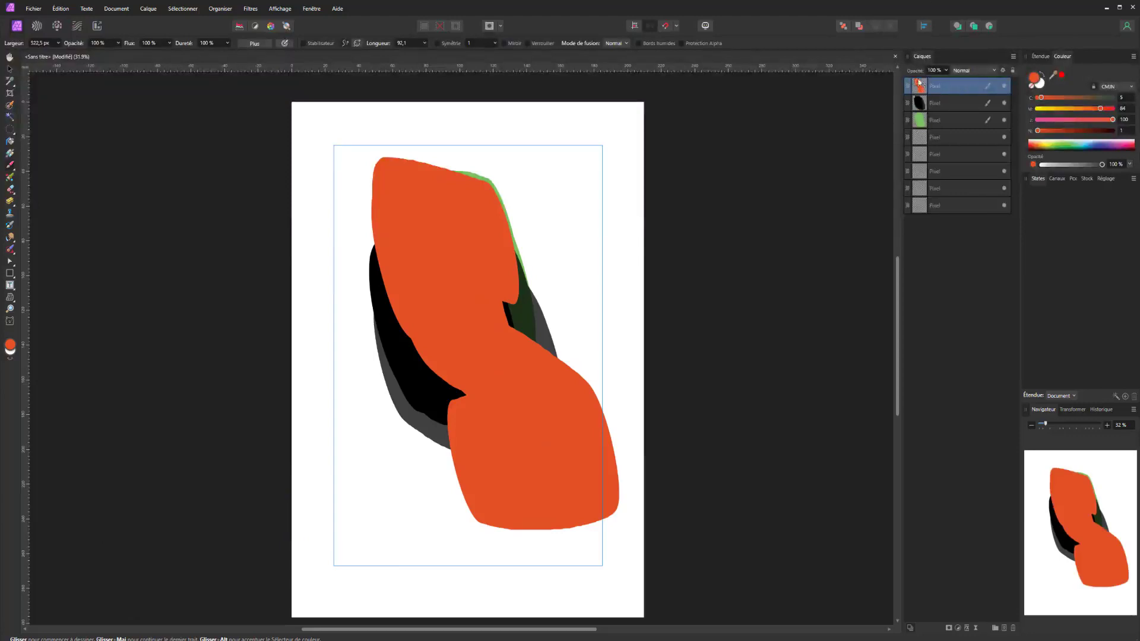
Step: Move the orange-red layer beneath the black layer and further down beneath the green layer
left_click_drag(943, 88, 944, 110)
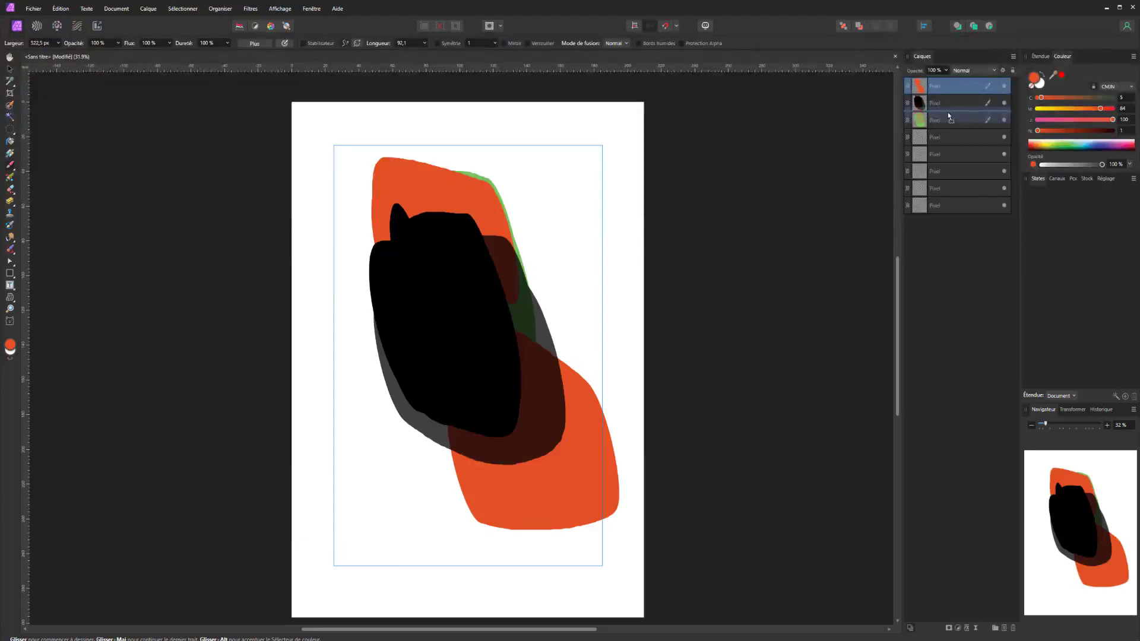
left_click(522, 215)
key("ctrl+z")
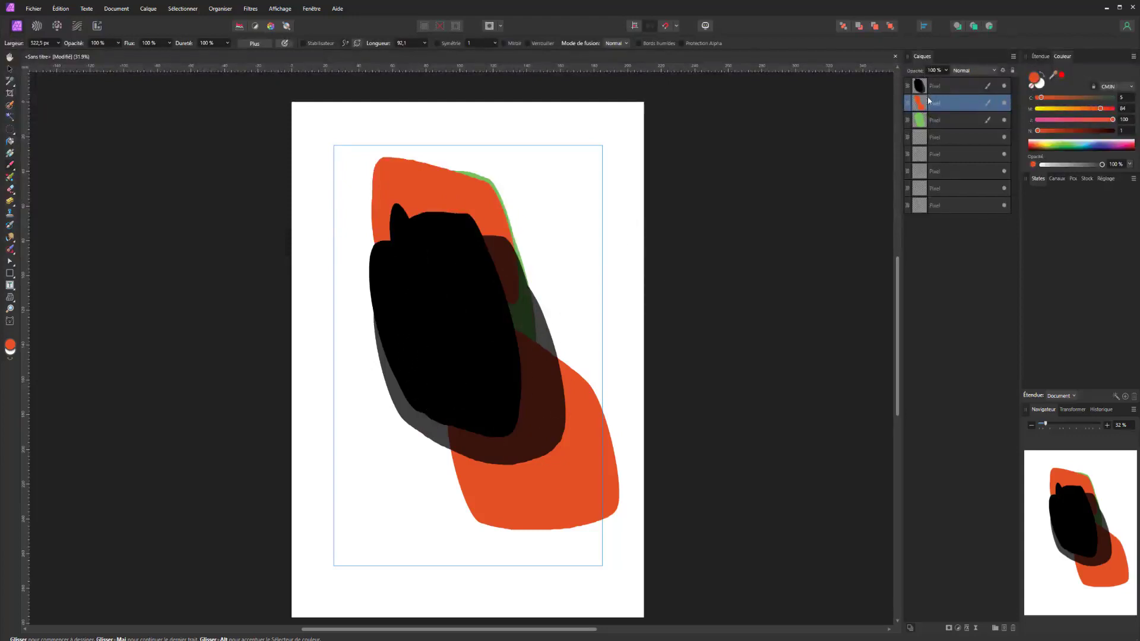
left_click_drag(926, 118, 929, 124)
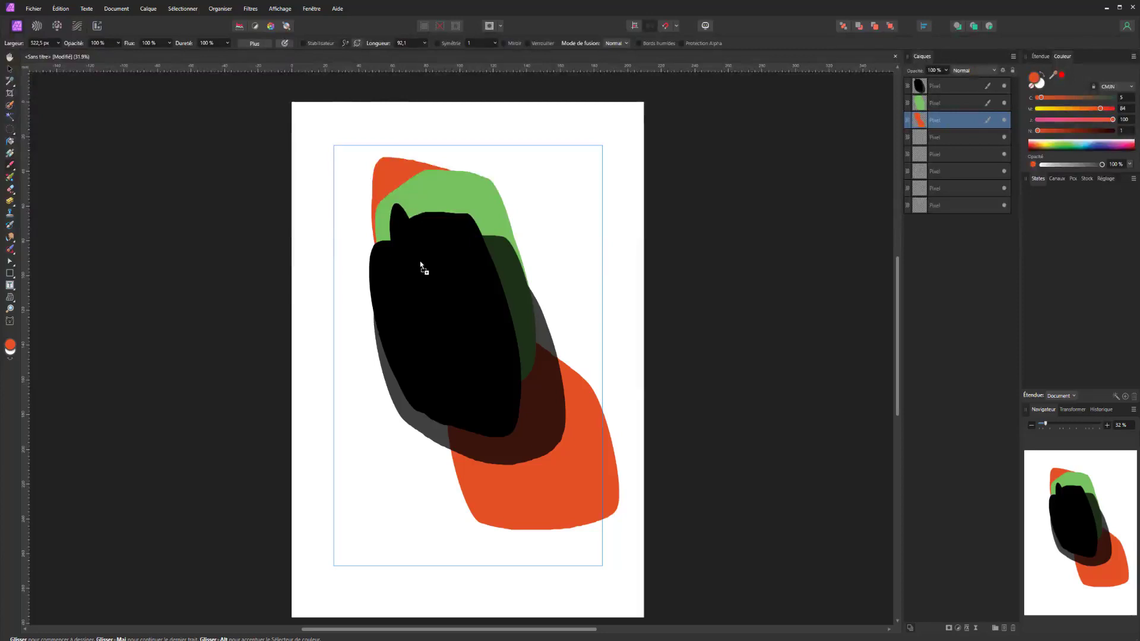
Step: Place the orange vintage car photo in the document and move its layer beneath the orange-red painted layer
left_click_drag(420, 265, 421, 267)
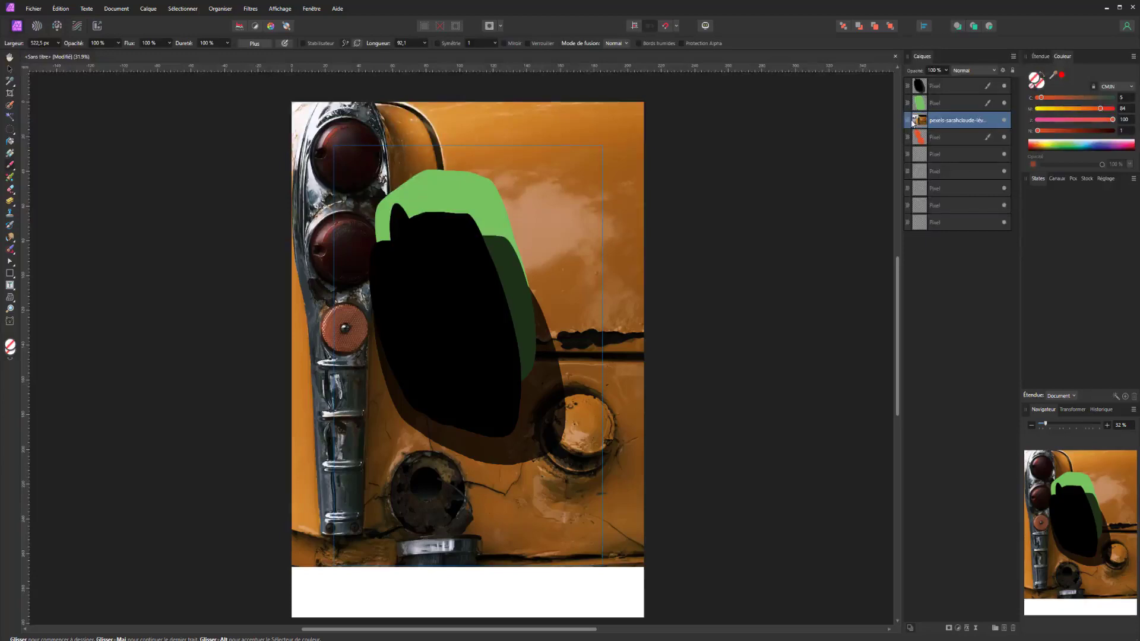
mouse_move(908, 124)
left_mouse_down()
mouse_move(944, 130)
mouse_move(952, 86)
mouse_move(937, 98)
mouse_move(941, 147)
left_mouse_up()
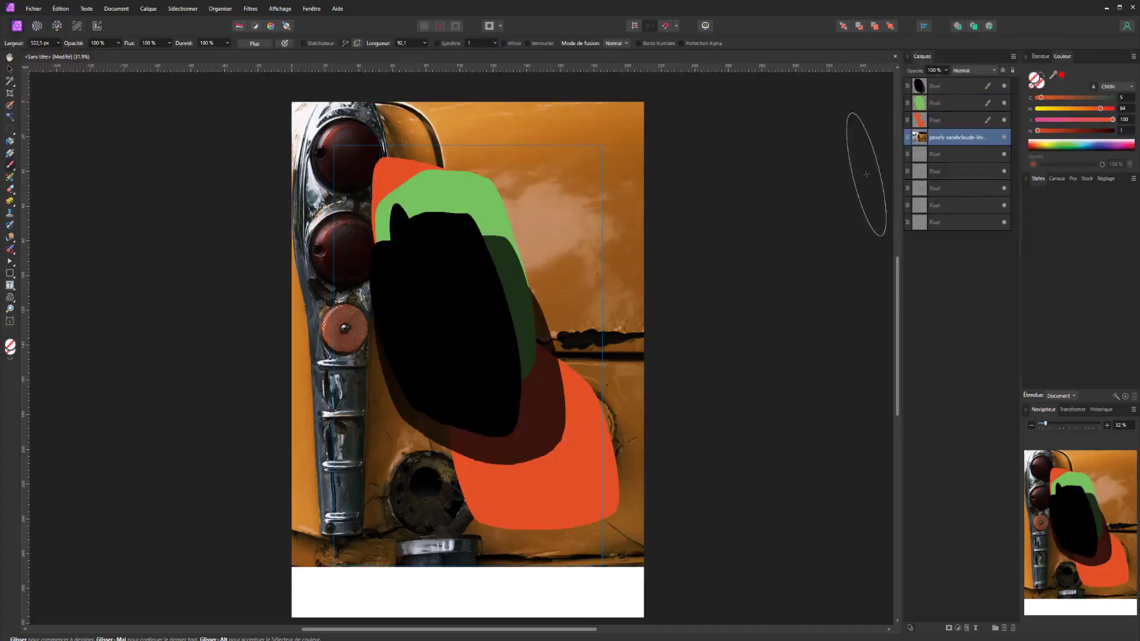